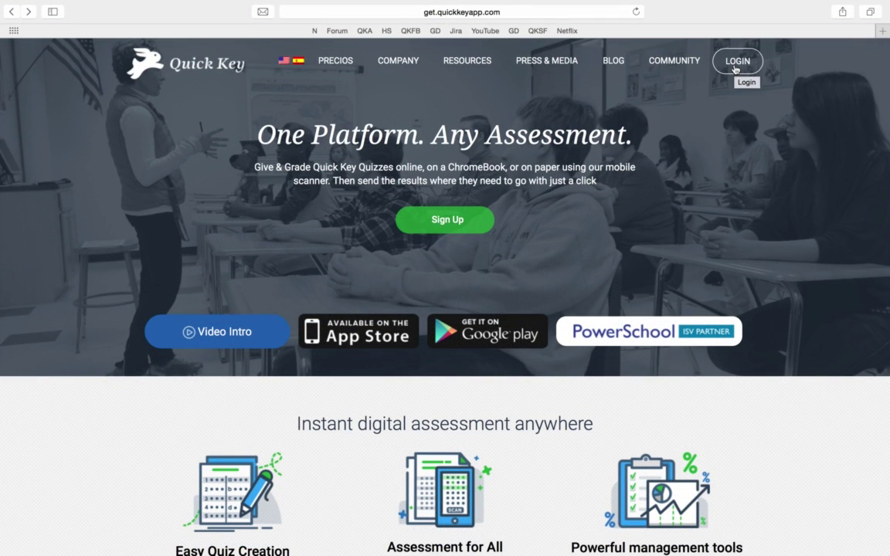
Sign in to the Quick Key teacher account with the autofilled email and password
{"action": "left_click", "coordinate": [735, 66]}
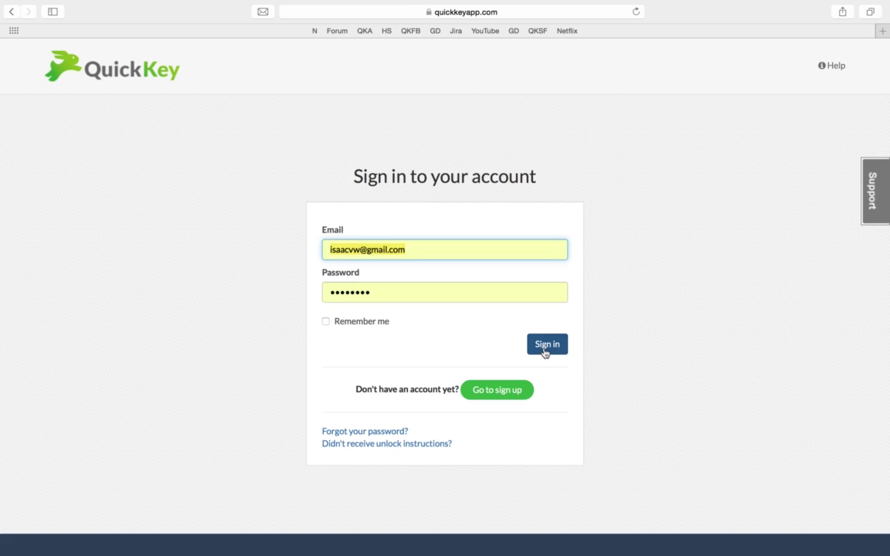
{"action": "left_click", "coordinate": [547, 350]}
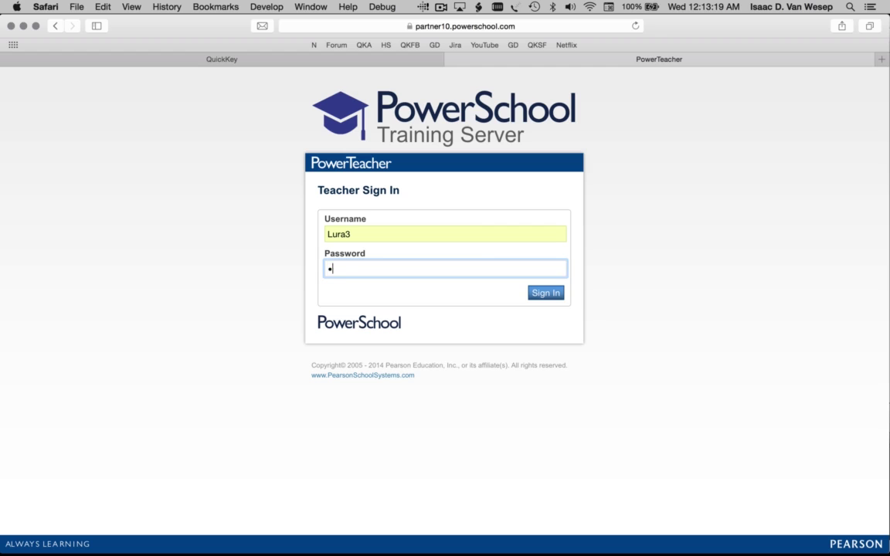
Sign in to PowerTeacher with the teacher password and launch Quick Key from Applications
{"action": "type", "text": "**"}
{"action": "type", "text": "**"}
{"action": "key", "text": "Return"}
{"action": "left_click", "coordinate": [477, 130]}
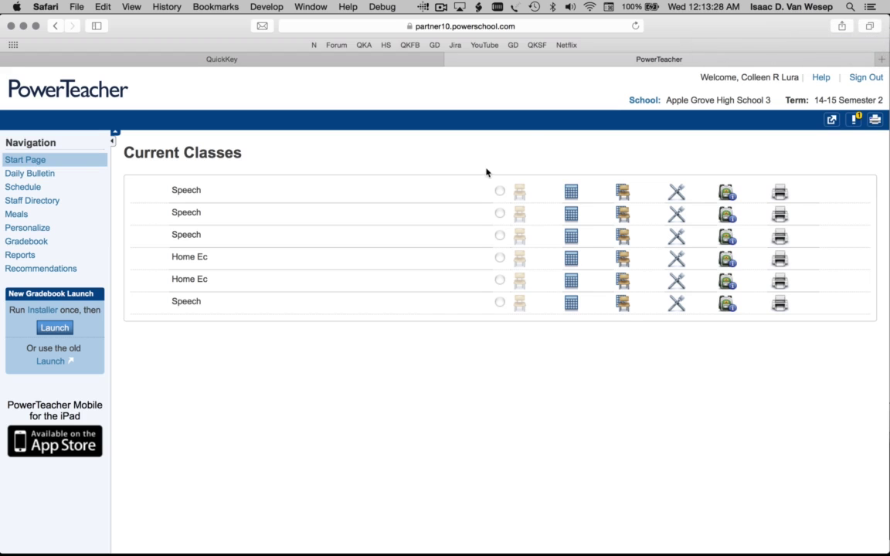
{"action": "left_click", "coordinate": [832, 120]}
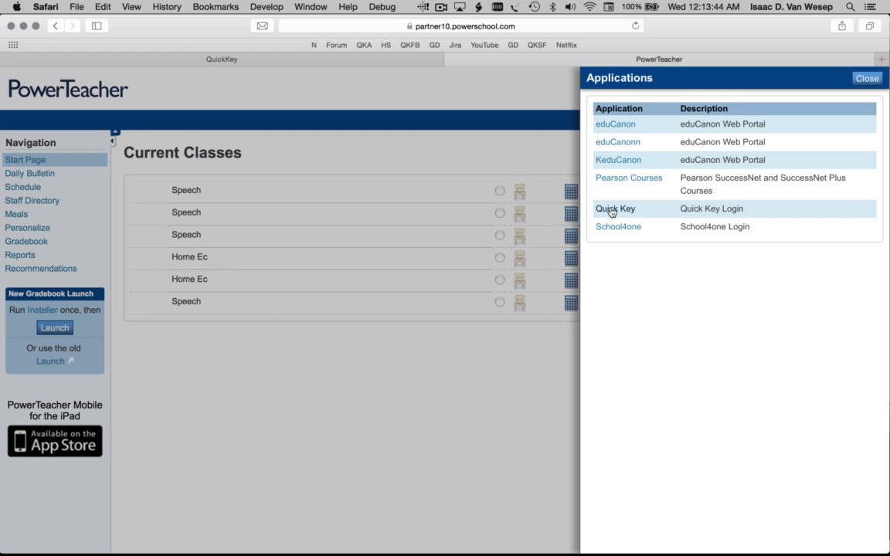
{"action": "left_click", "coordinate": [611, 210]}
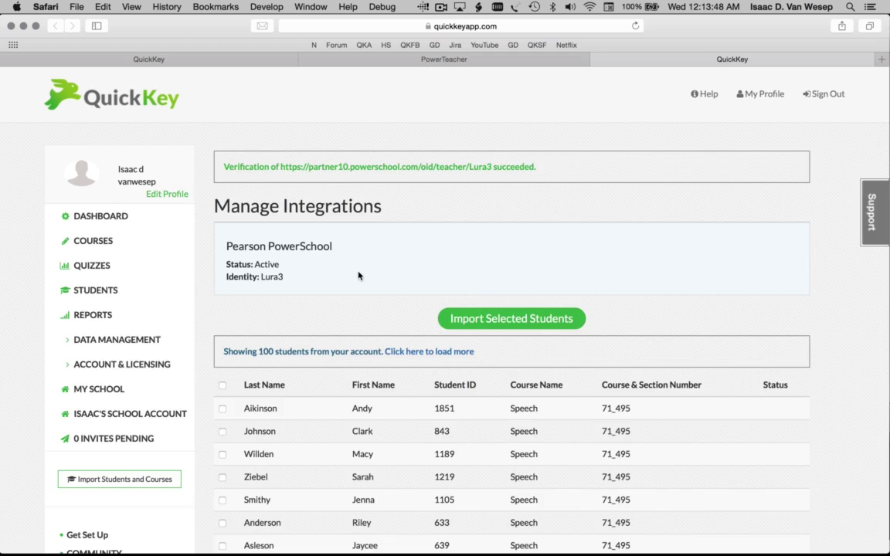
Select all 100 listed PowerSchool Speech students and import them into Quick Key
{"action": "scroll", "coordinate": [358, 280], "scroll_direction": "down", "scroll_amount": 5}
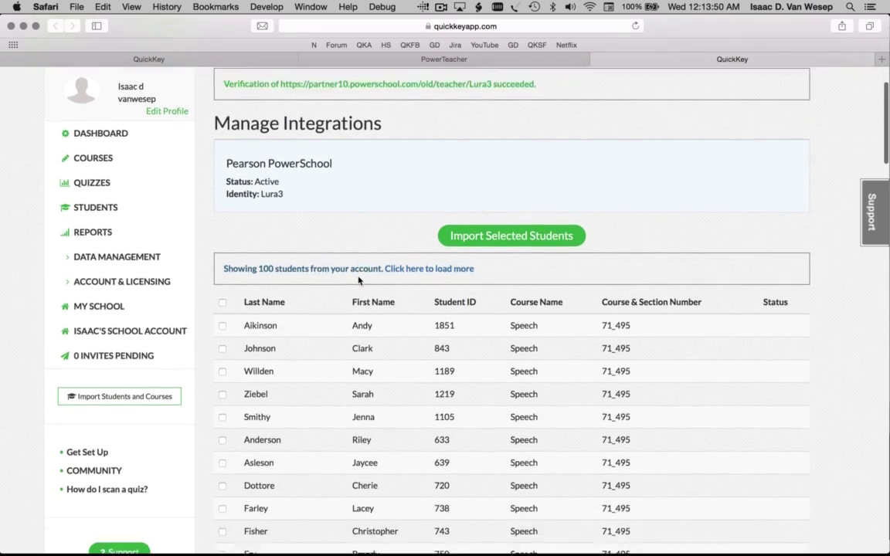
{"action": "scroll", "coordinate": [358, 278], "scroll_direction": "up", "scroll_amount": 4}
{"action": "left_click", "coordinate": [222, 347]}
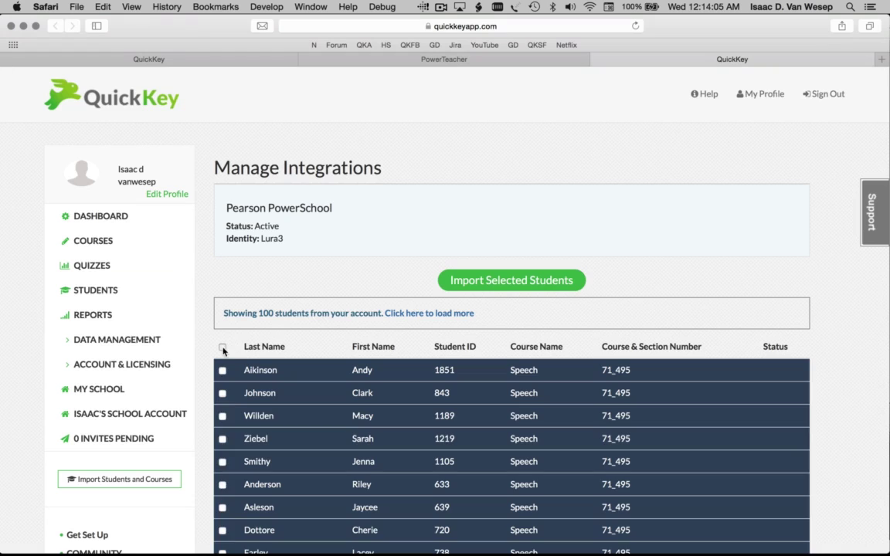
{"action": "left_click", "coordinate": [533, 281]}
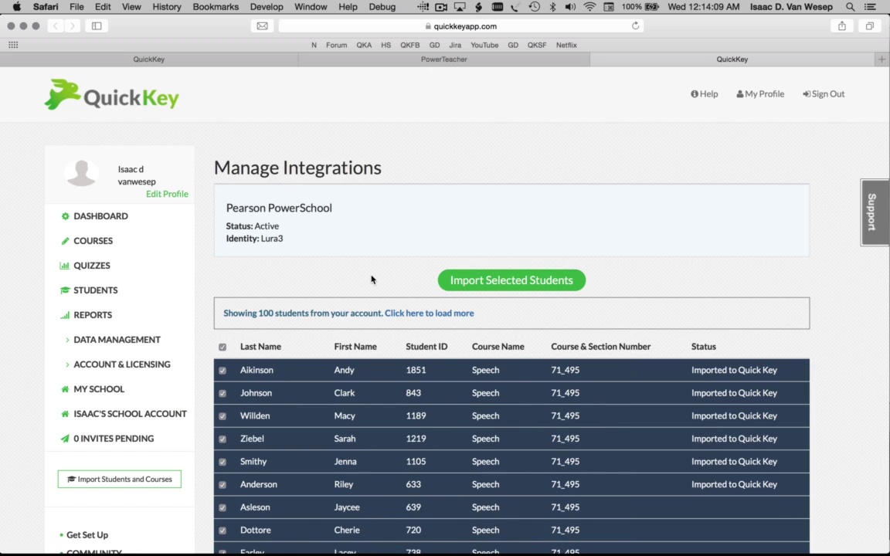
{"action": "scroll", "coordinate": [371, 279], "scroll_direction": "down", "scroll_amount": 8}
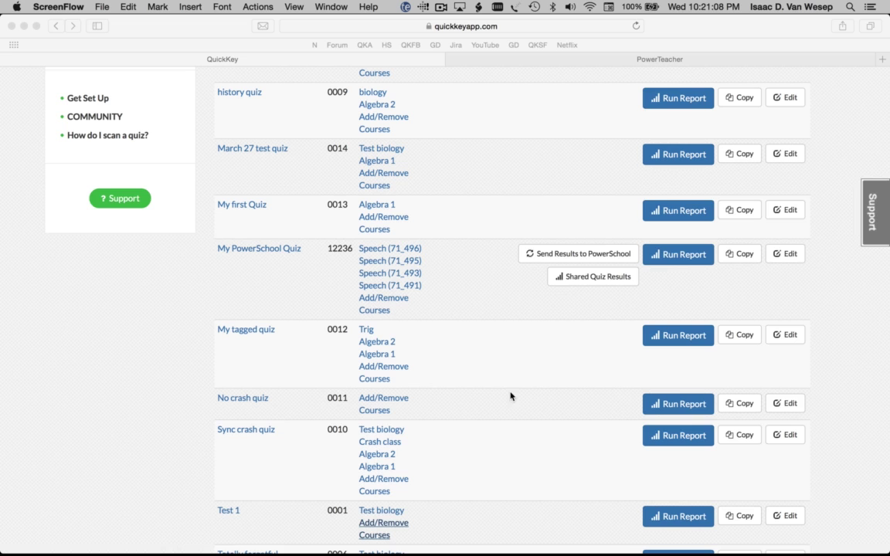
Edit My PowerSchool Quiz and go to its Preview, Print, & Share step
{"action": "left_click", "coordinate": [780, 261]}
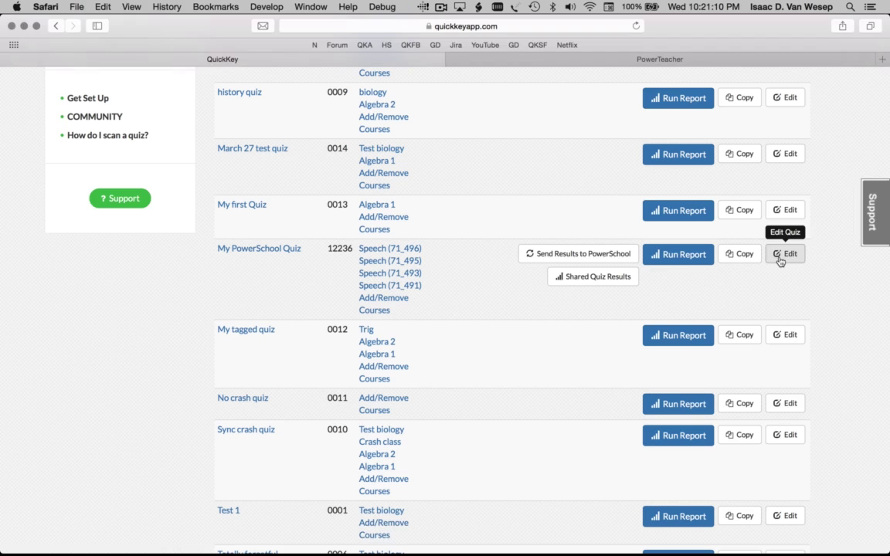
{"action": "left_click", "coordinate": [780, 255]}
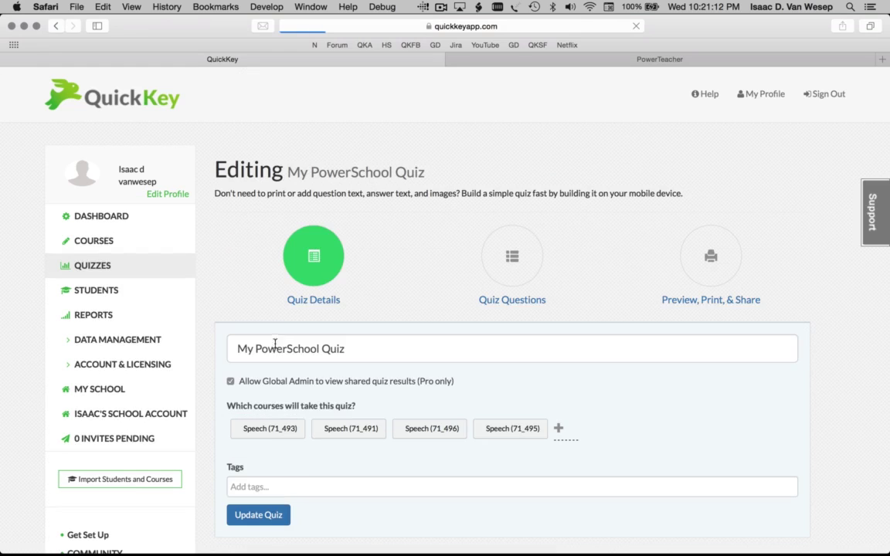
{"action": "scroll", "coordinate": [417, 302], "scroll_direction": "down", "scroll_amount": 1}
{"action": "scroll", "coordinate": [435, 294], "scroll_direction": "down", "scroll_amount": 3}
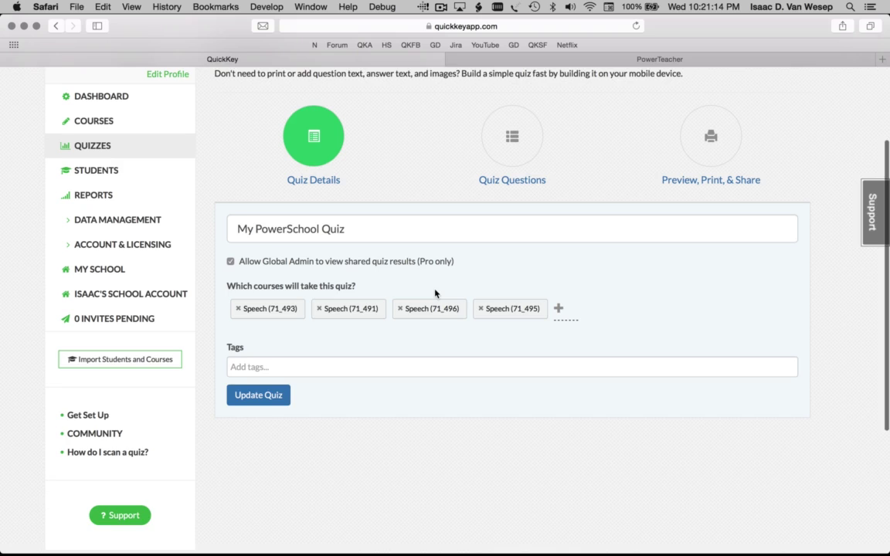
{"action": "scroll", "coordinate": [434, 293], "scroll_direction": "up", "scroll_amount": 1}
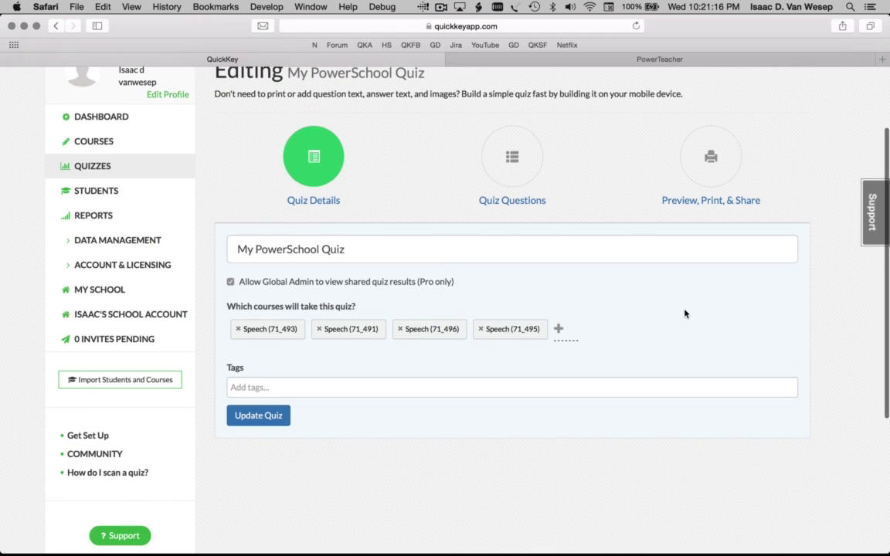
{"action": "left_click", "coordinate": [717, 202]}
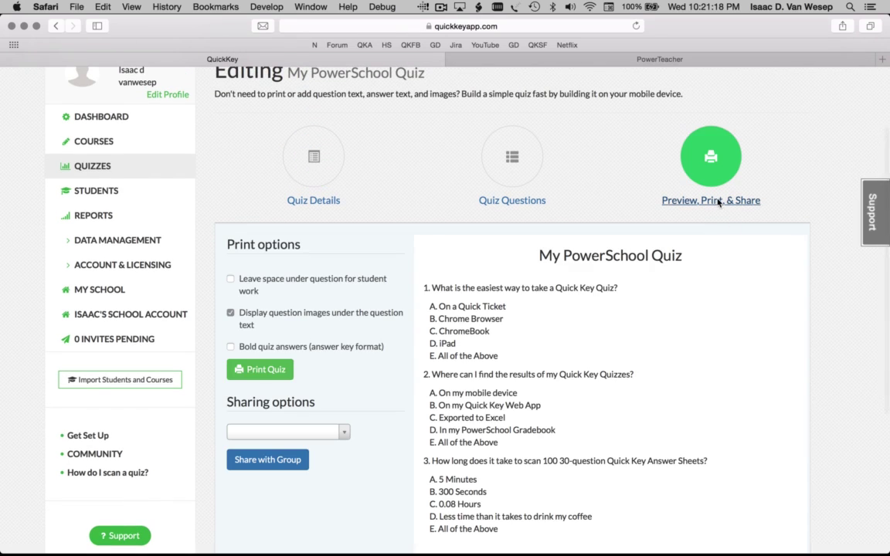
{"action": "scroll", "coordinate": [386, 298], "scroll_direction": "down", "scroll_amount": 1}
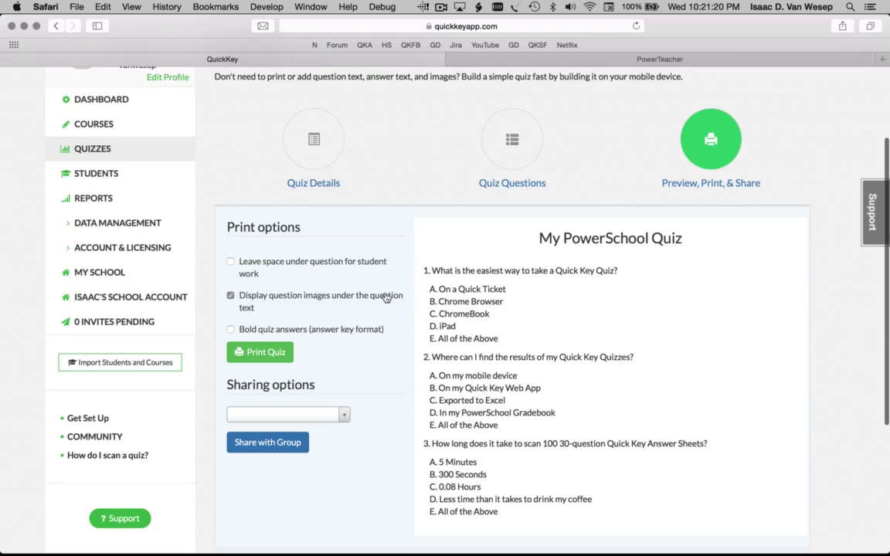
{"action": "scroll", "coordinate": [386, 298], "scroll_direction": "down", "scroll_amount": 2}
{"action": "scroll", "coordinate": [385, 298], "scroll_direction": "down", "scroll_amount": 1}
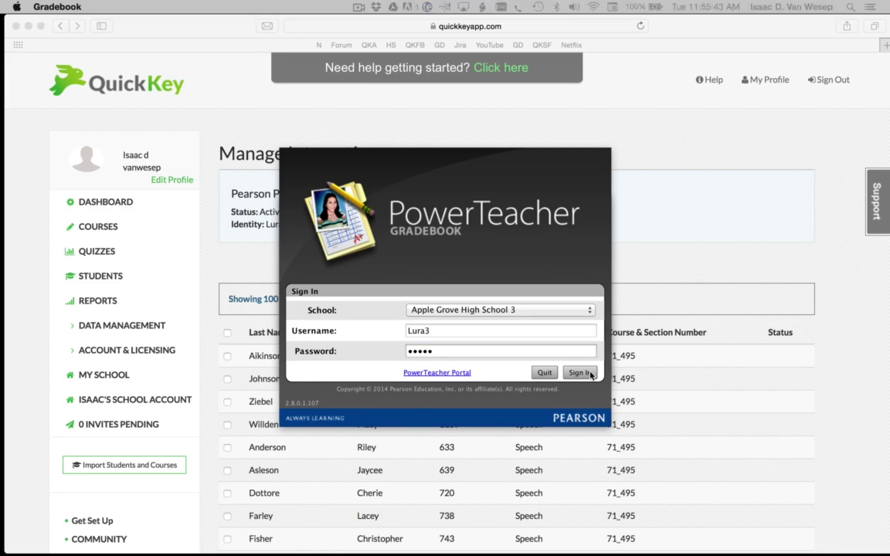
Sign in to PowerTeacher Gradebook, load the P1(A) Speech scoresheet, then return to Quick Key
{"action": "left_click", "coordinate": [589, 372]}
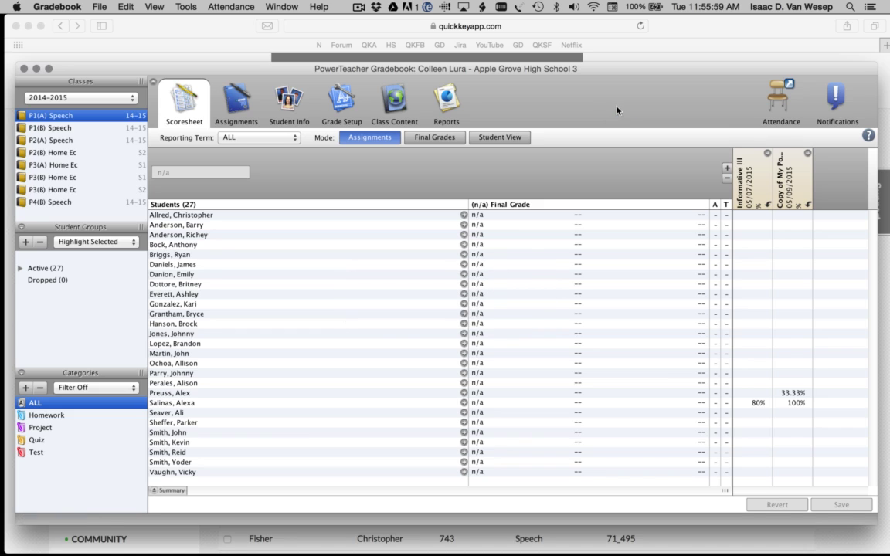
{"action": "left_click", "coordinate": [676, 33]}
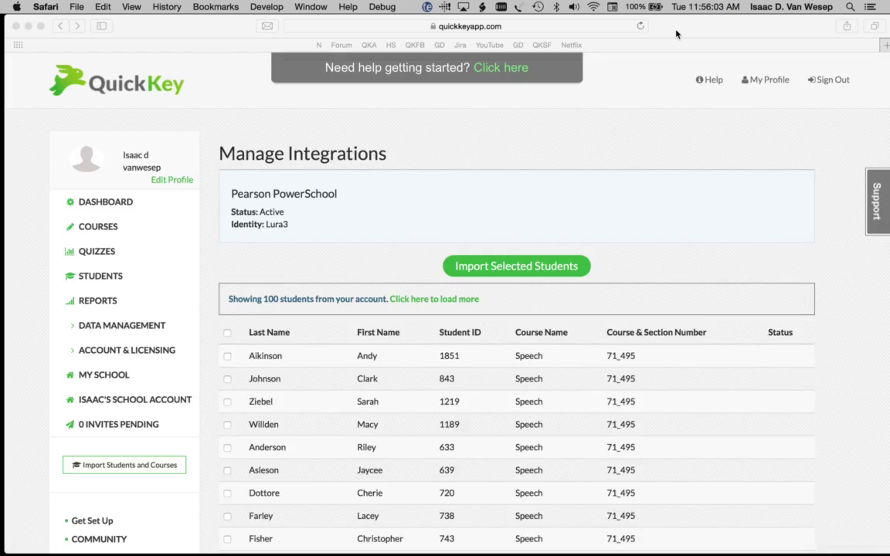
Send My PowerSchool Quiz results to PowerSchool, then go to the Students page
{"action": "left_click", "coordinate": [99, 251]}
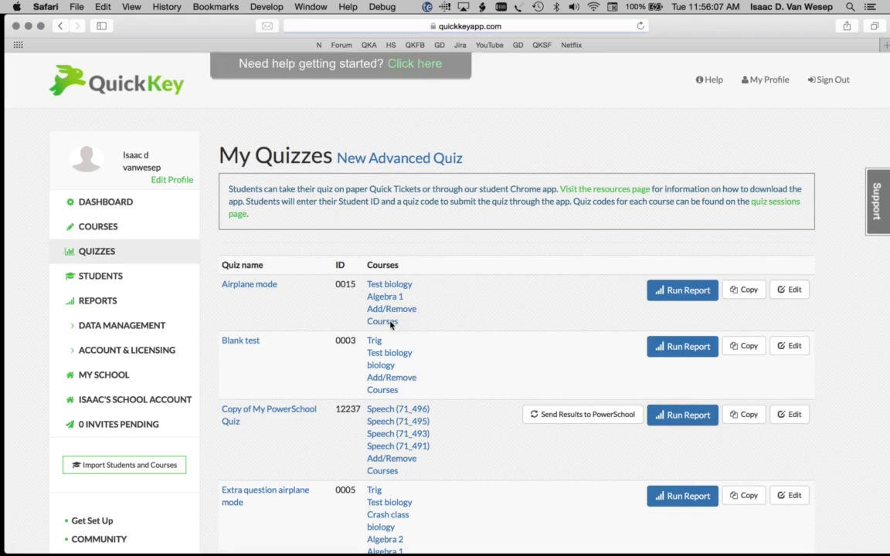
{"action": "scroll", "coordinate": [394, 321], "scroll_direction": "down", "scroll_amount": 3}
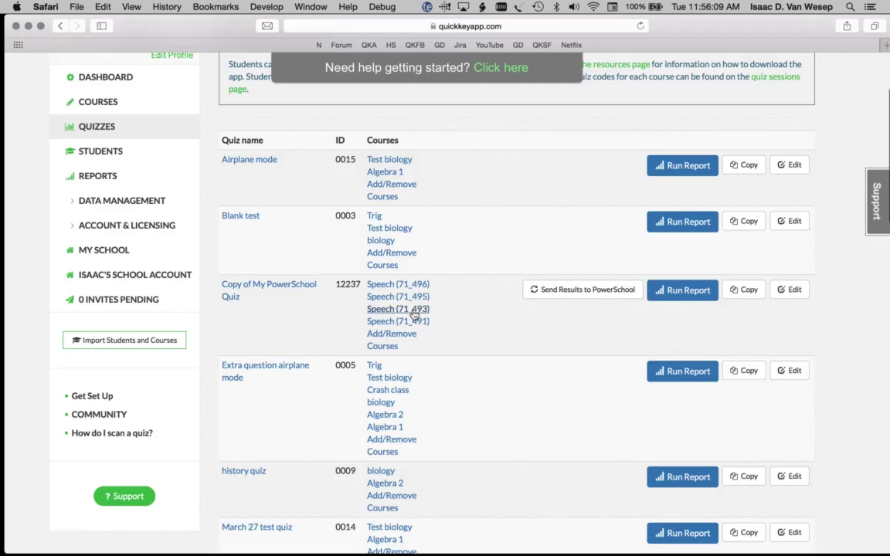
{"action": "scroll", "coordinate": [415, 312], "scroll_direction": "down", "scroll_amount": 7}
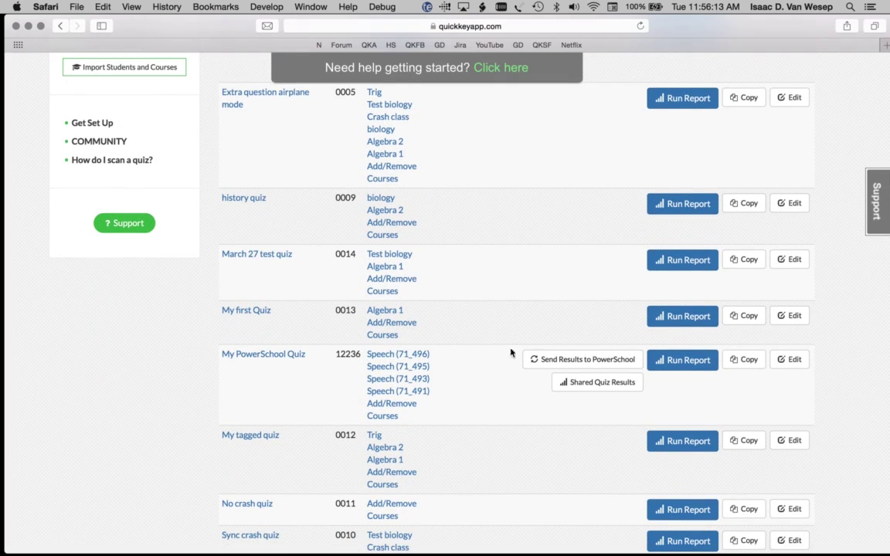
{"action": "left_click", "coordinate": [562, 365]}
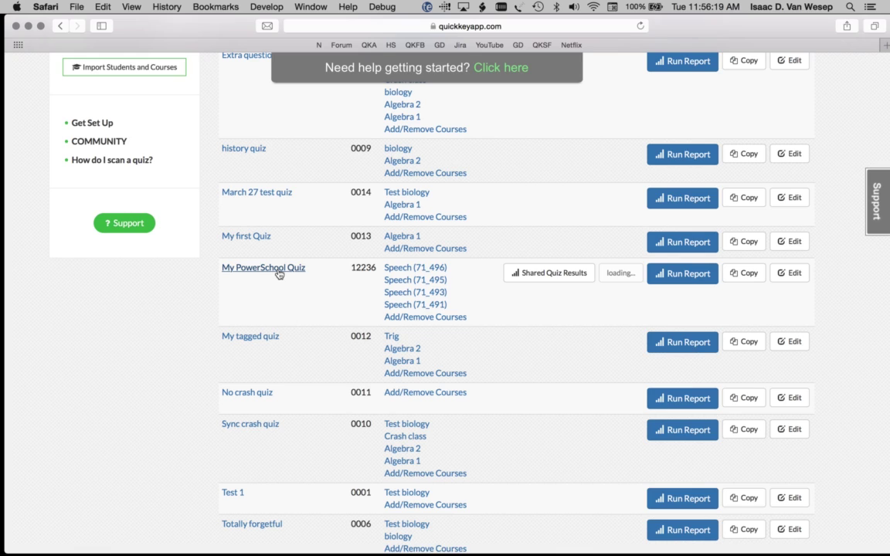
{"action": "scroll", "coordinate": [279, 274], "scroll_direction": "up", "scroll_amount": 10}
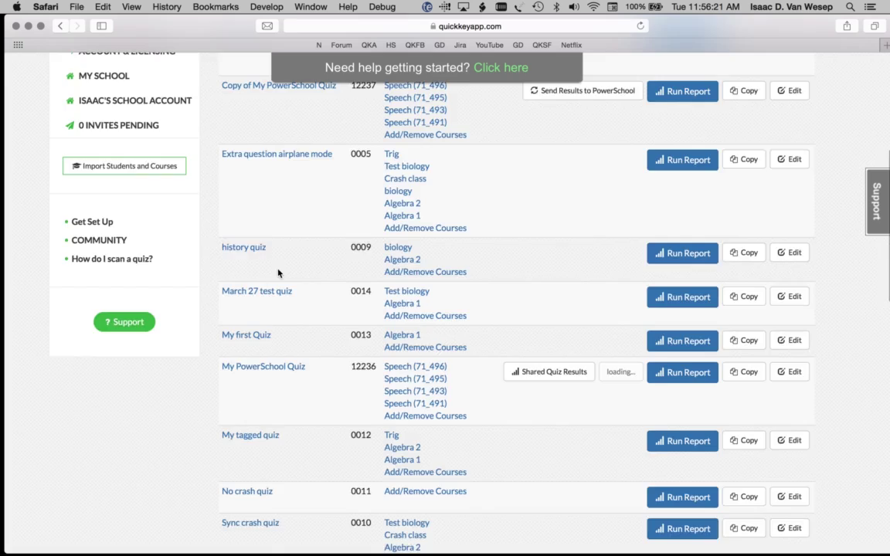
{"action": "left_click", "coordinate": [100, 239]}
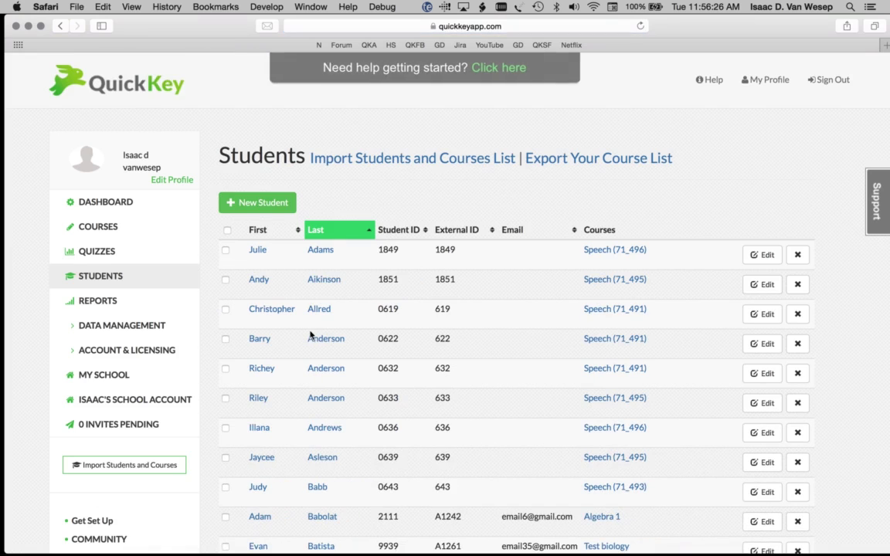
Sort students by first name, view one student's 100% My PowerSchool Quiz result, then show all windows
{"action": "scroll", "coordinate": [263, 363], "scroll_direction": "down", "scroll_amount": 3}
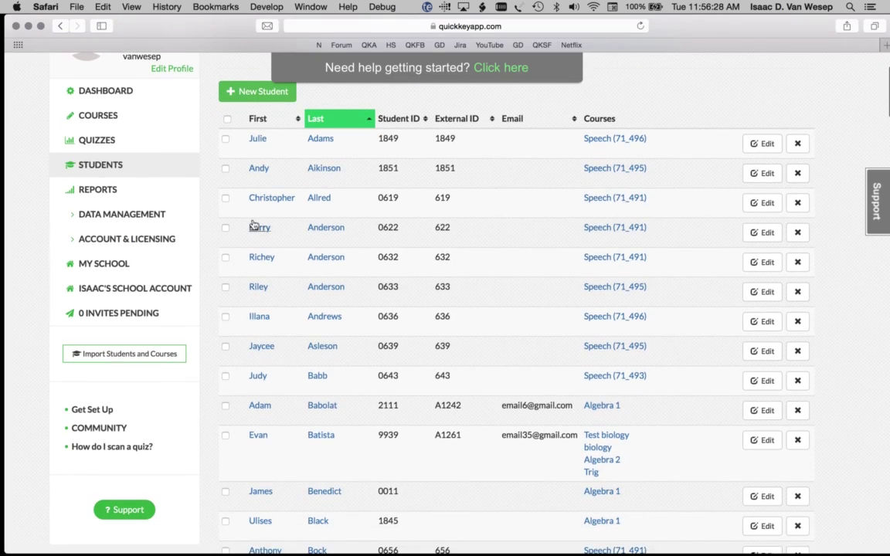
{"action": "left_click", "coordinate": [265, 119]}
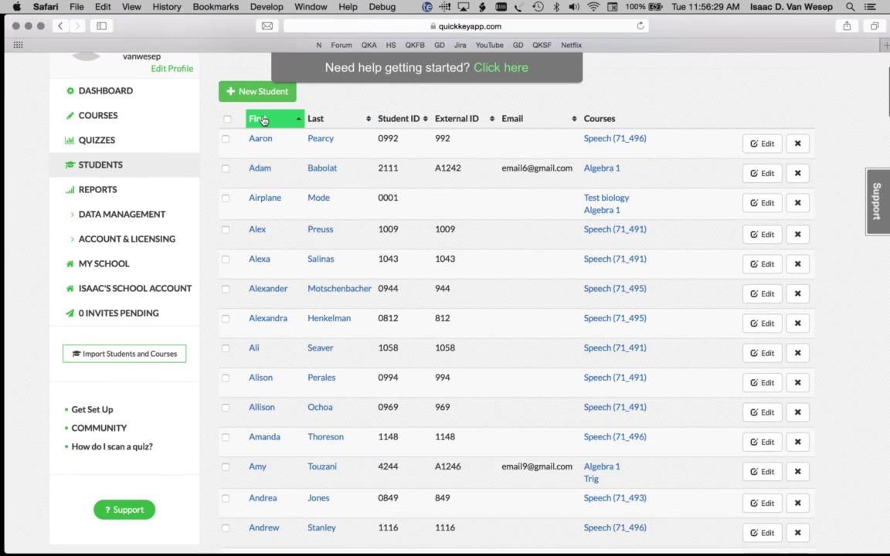
{"action": "left_click", "coordinate": [259, 233]}
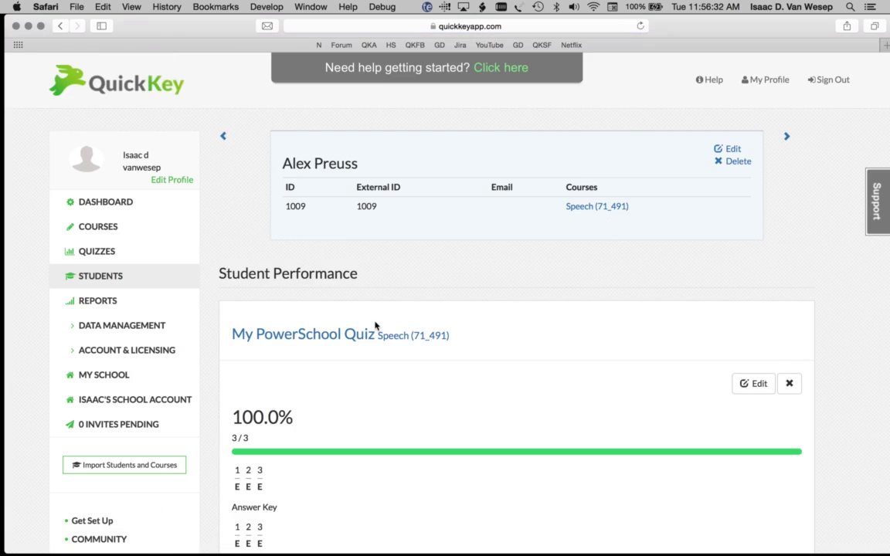
{"action": "scroll", "coordinate": [375, 325], "scroll_direction": "down", "scroll_amount": 2}
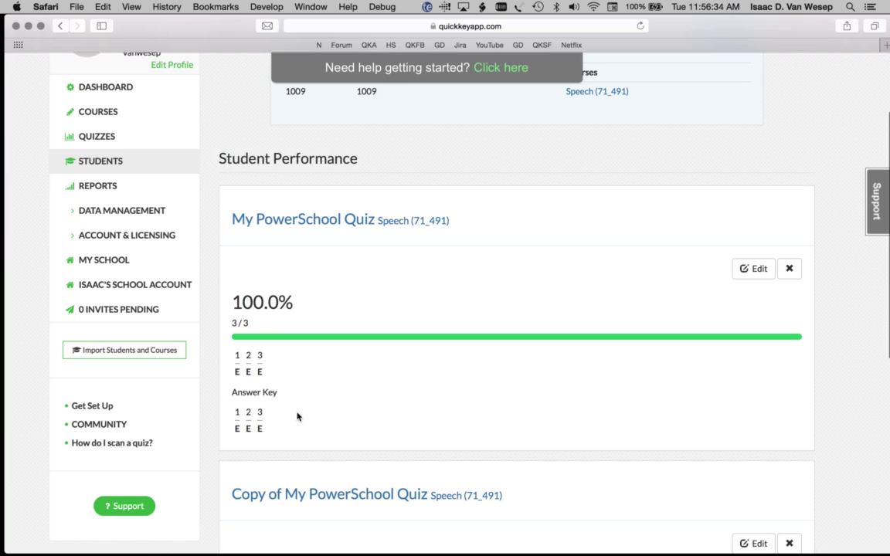
{"action": "scroll", "coordinate": [297, 415], "scroll_direction": "down", "scroll_amount": 5}
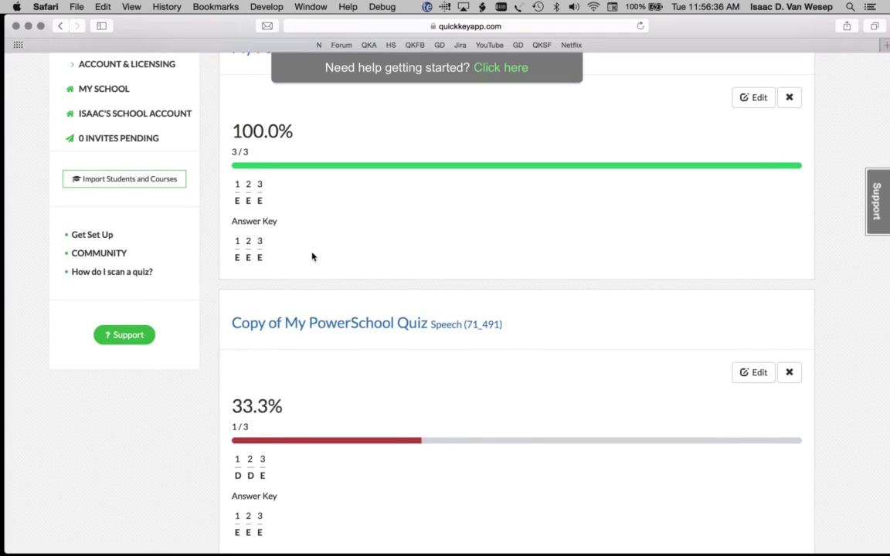
{"action": "scroll", "coordinate": [313, 257], "scroll_direction": "up", "scroll_amount": 3}
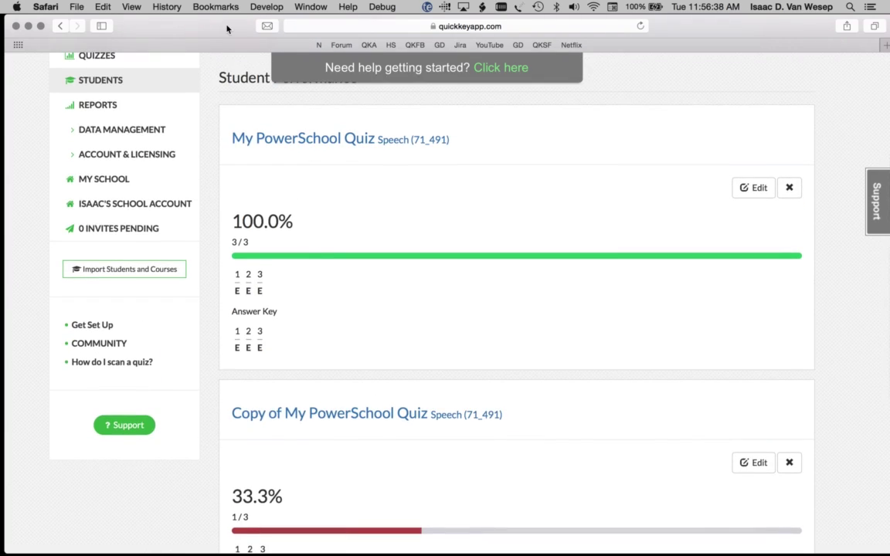
{"action": "key", "text": "ctrl+Up"}
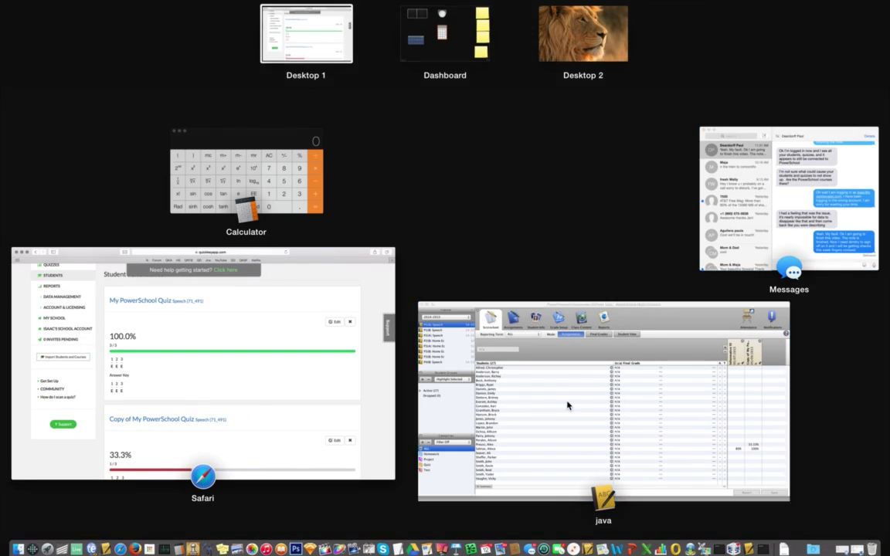
Refresh class info in the Gradebook so the My PowerSchool Quiz column with 100% scores appears
{"action": "left_click", "coordinate": [568, 404]}
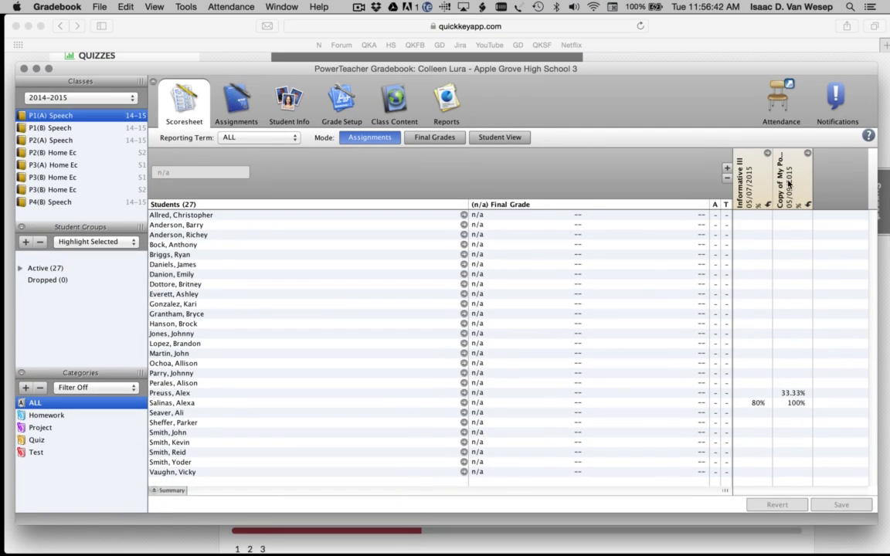
{"action": "left_click", "coordinate": [792, 394]}
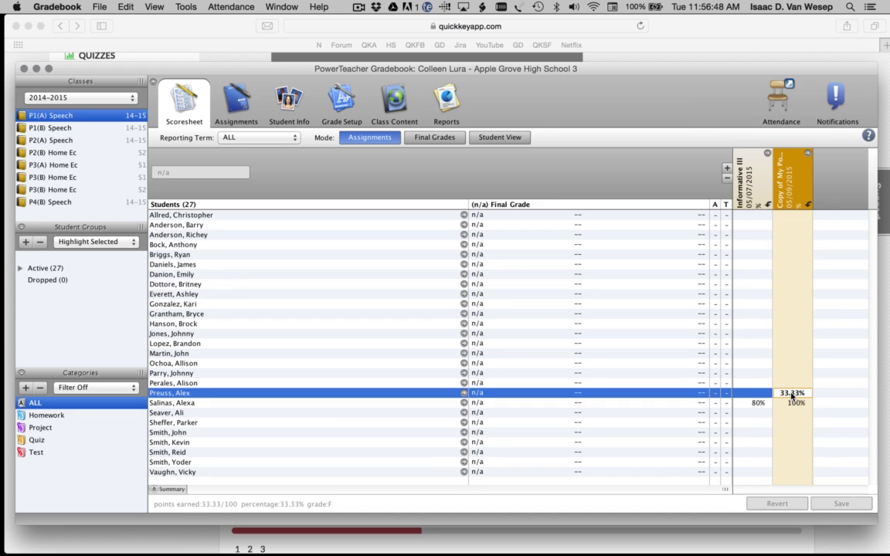
{"action": "left_click", "coordinate": [100, 6]}
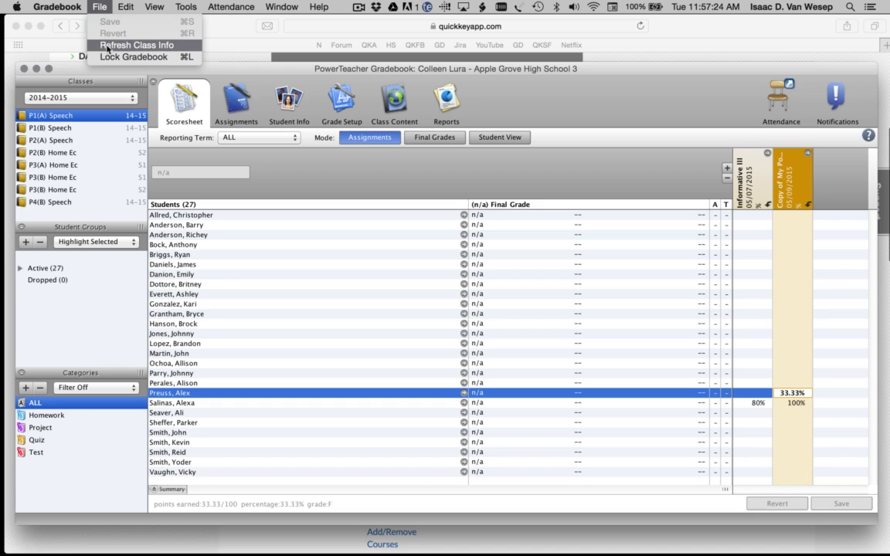
{"action": "left_click", "coordinate": [108, 46]}
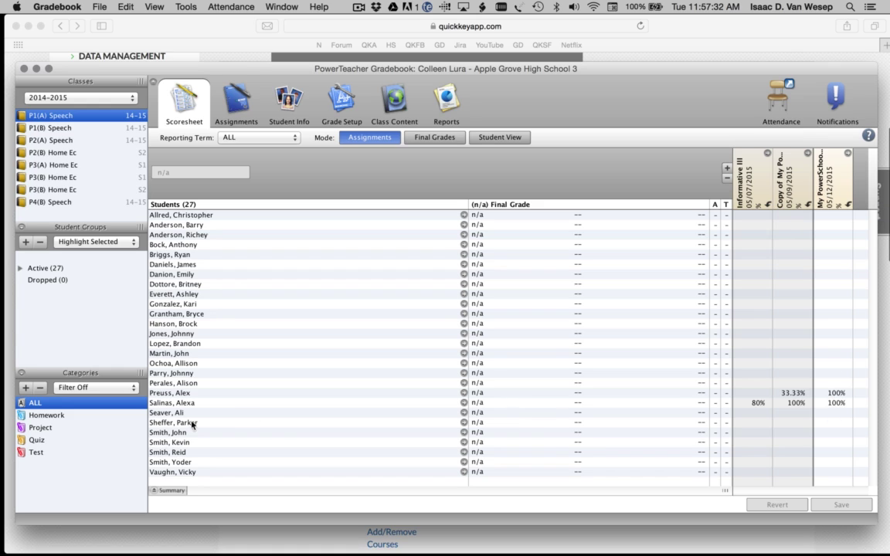
Select a student row on the P1(A) Speech scoresheet to review their synced quiz scores
{"action": "left_click", "coordinate": [176, 394]}
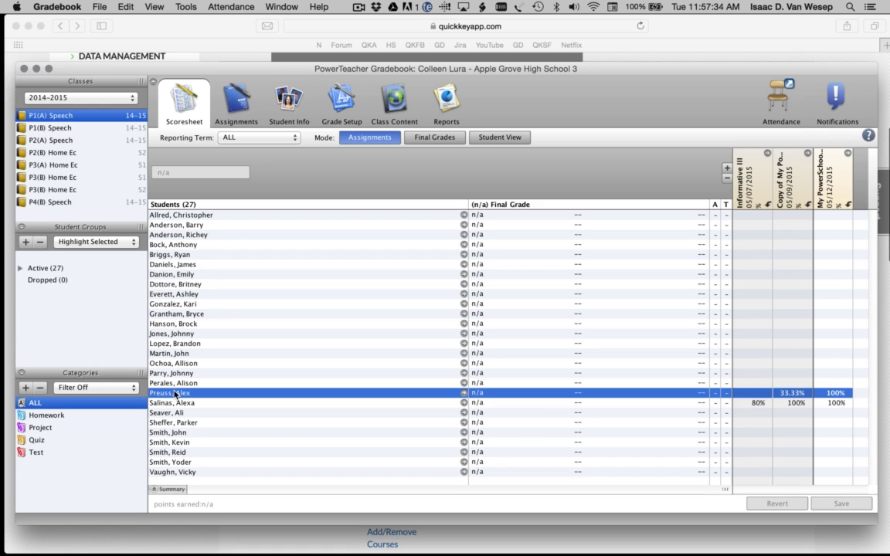